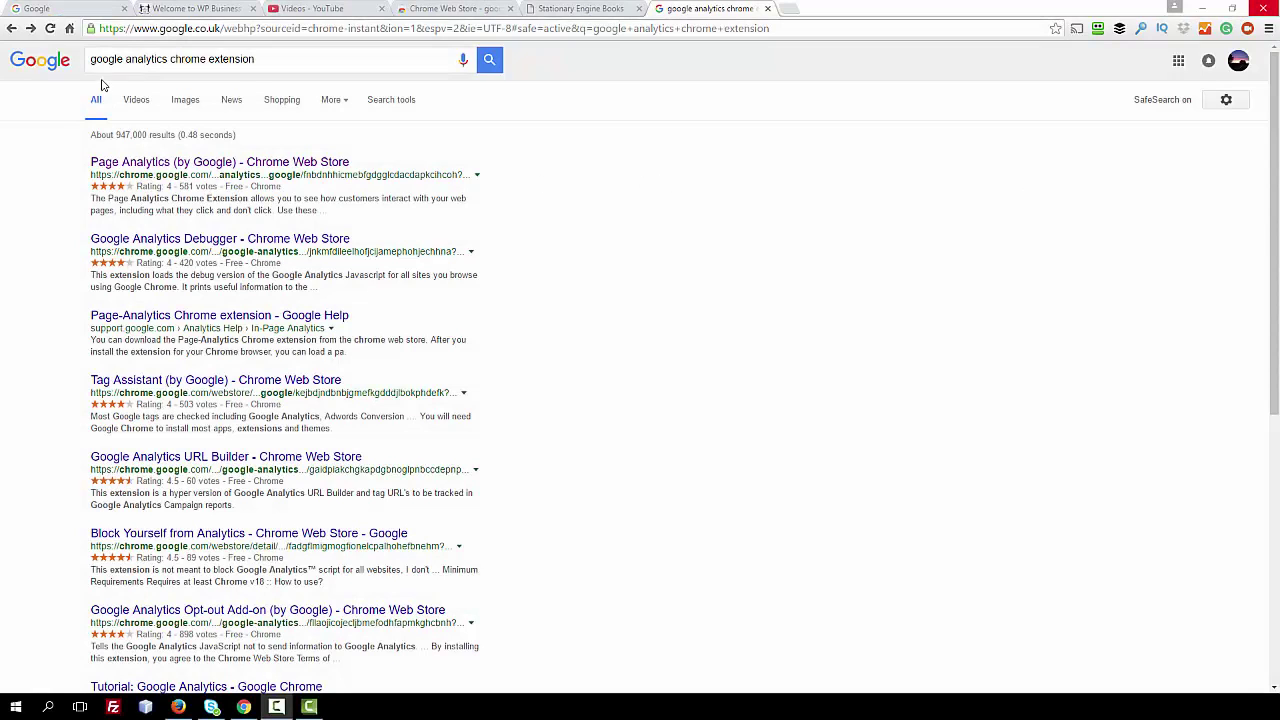
Step: Search Google for "google analytics chrome extension" and open the Page Analytics (by Google) listing in the Chrome Web Store
click(140, 59)
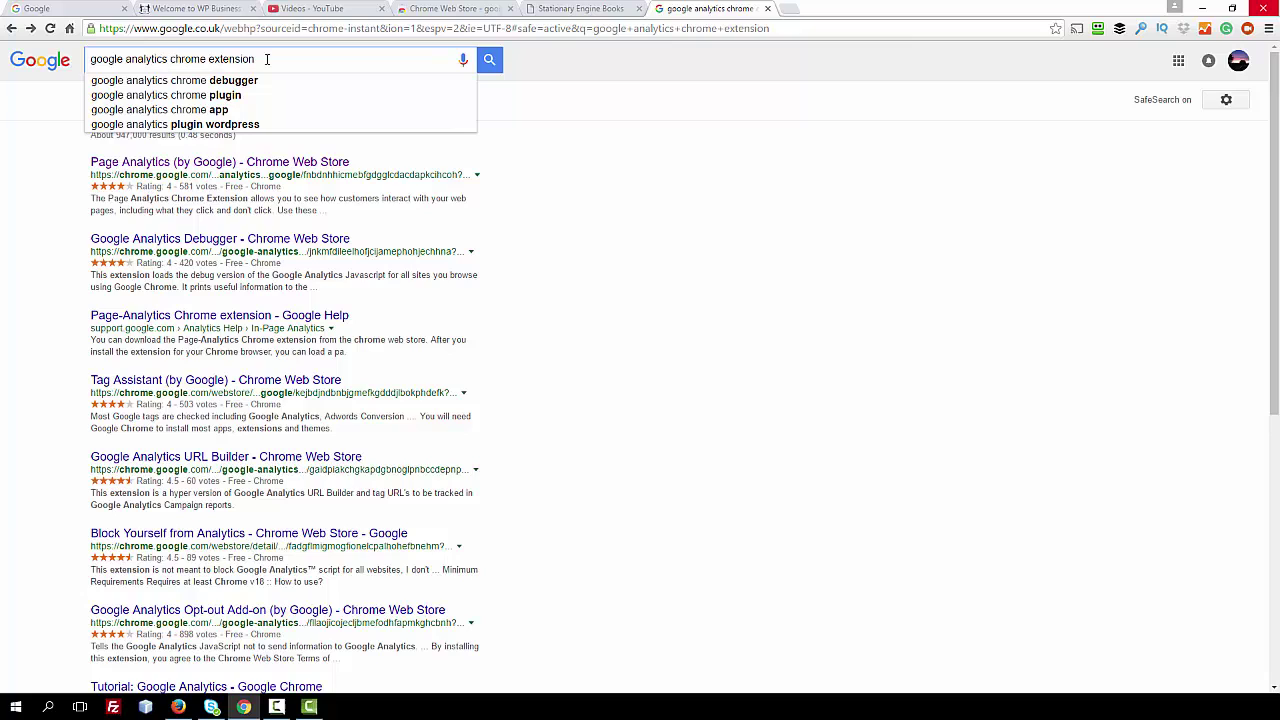
key(Return)
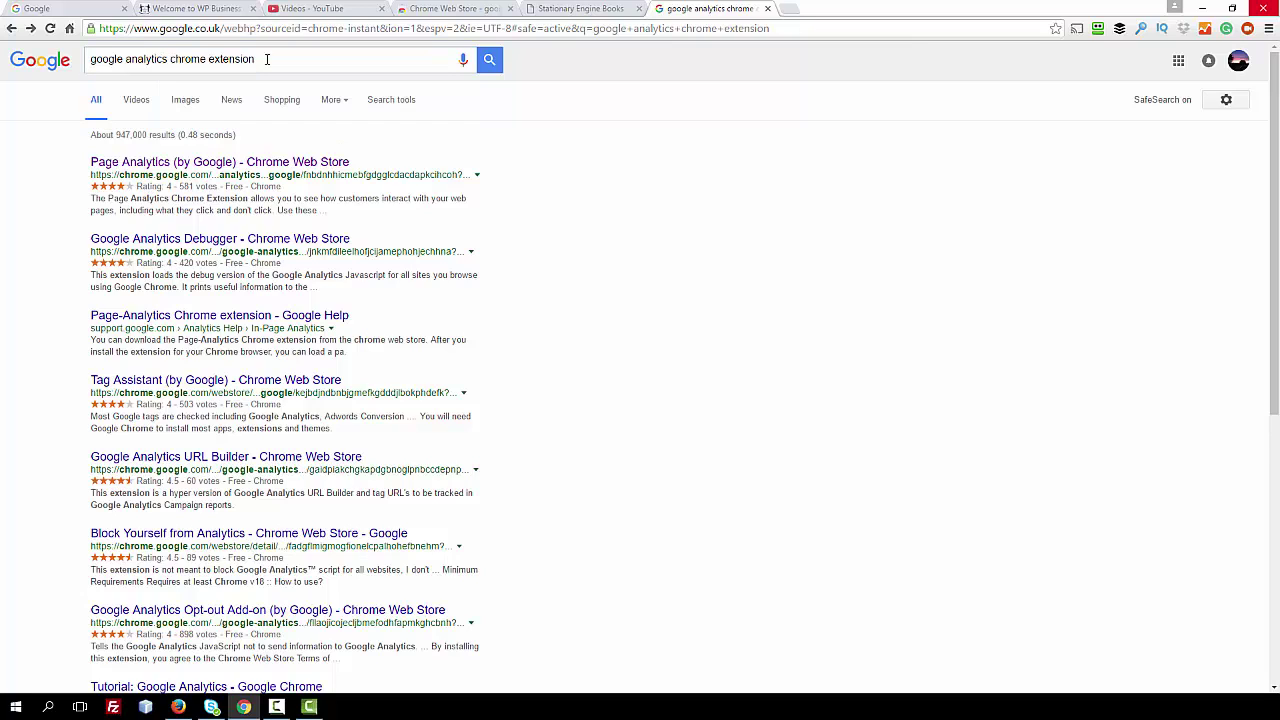
click(234, 166)
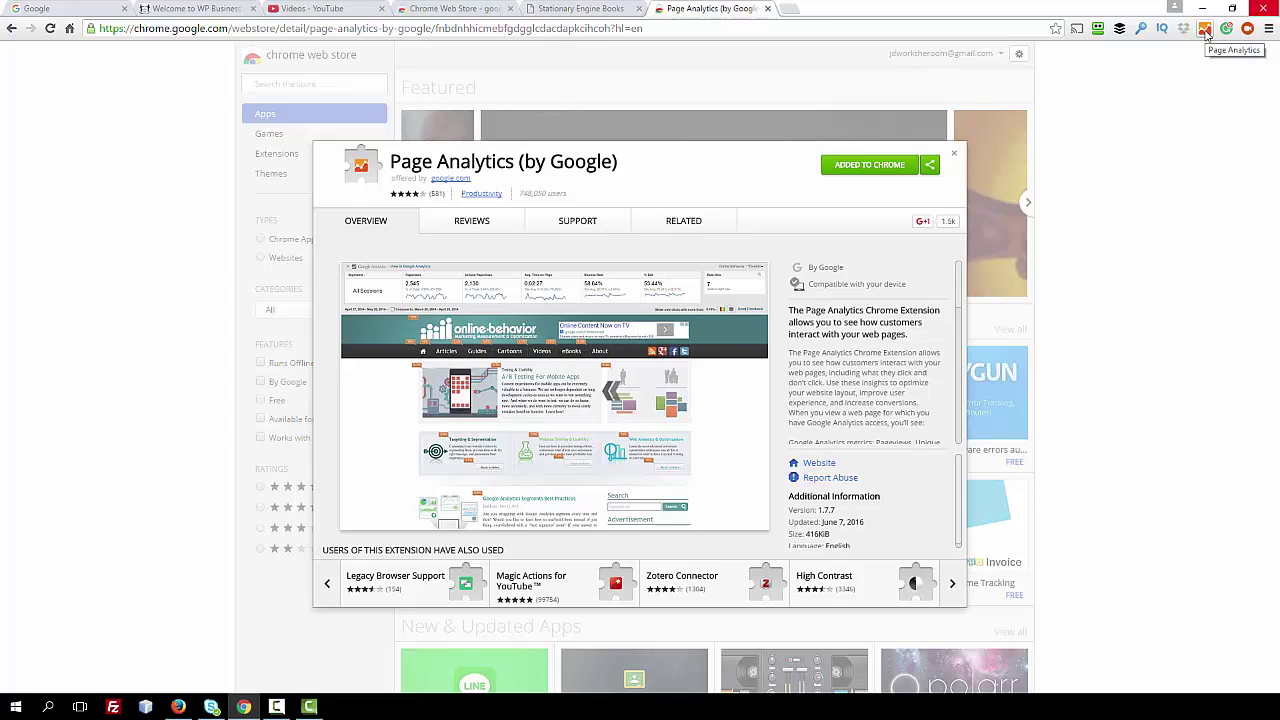
Step: View the Page Analytics extension's connection status and close its Chrome Web Store listing
click(1205, 29)
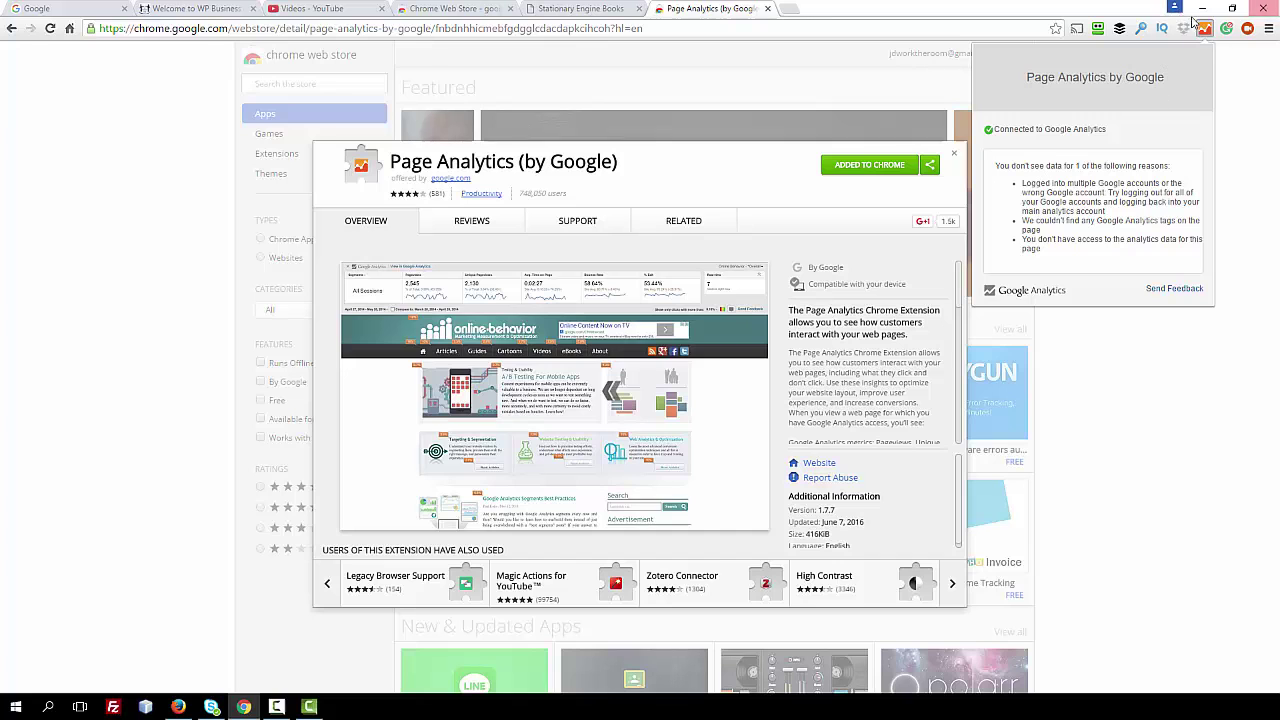
click(1207, 35)
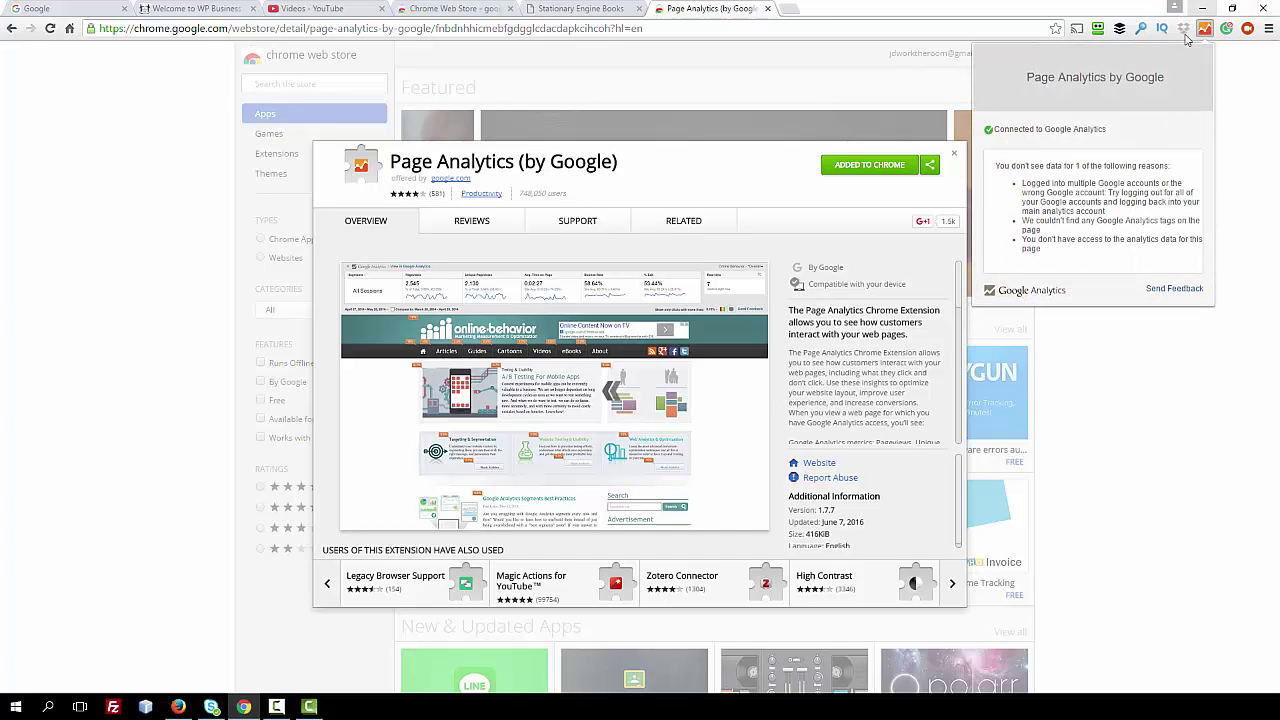
click(888, 54)
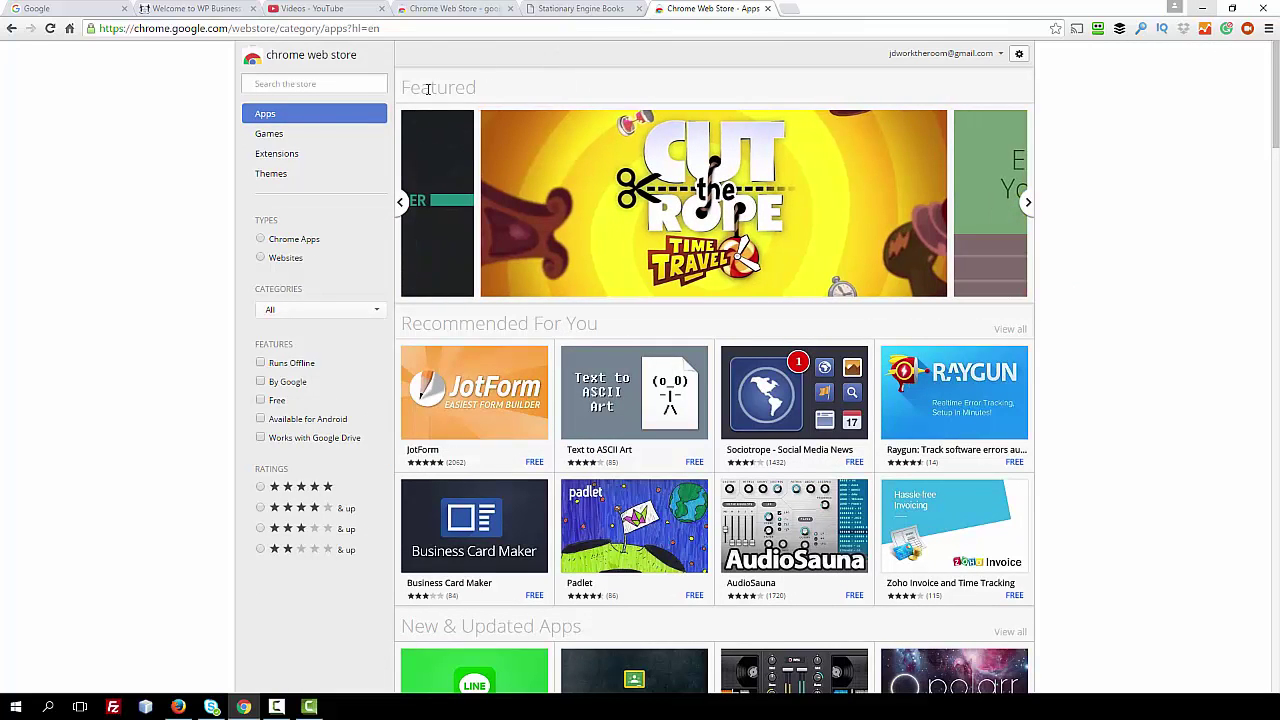
Step: Switch to the WP Business Club home page and examine its analytics summary and the click percentages on its links
click(205, 11)
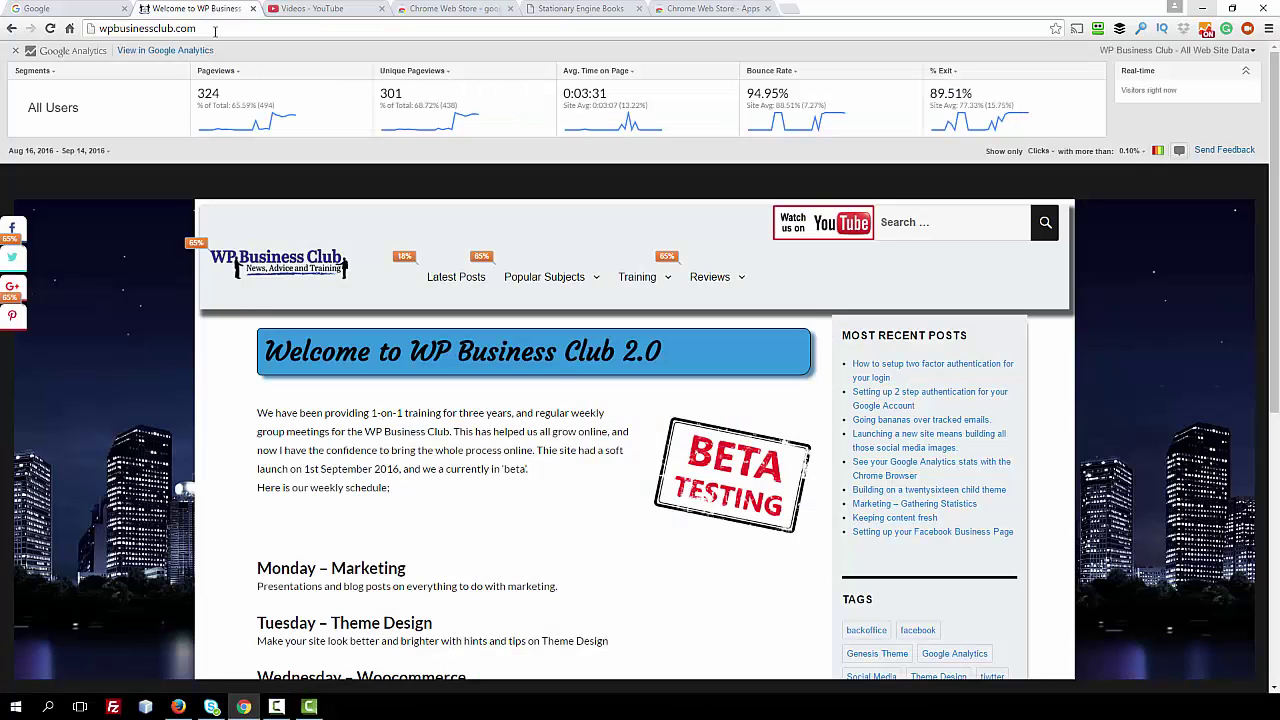
click(1206, 31)
click(1207, 32)
mouse_move(660, 270)
mouse_move(270, 262)
scroll(777, 402, down, 4)
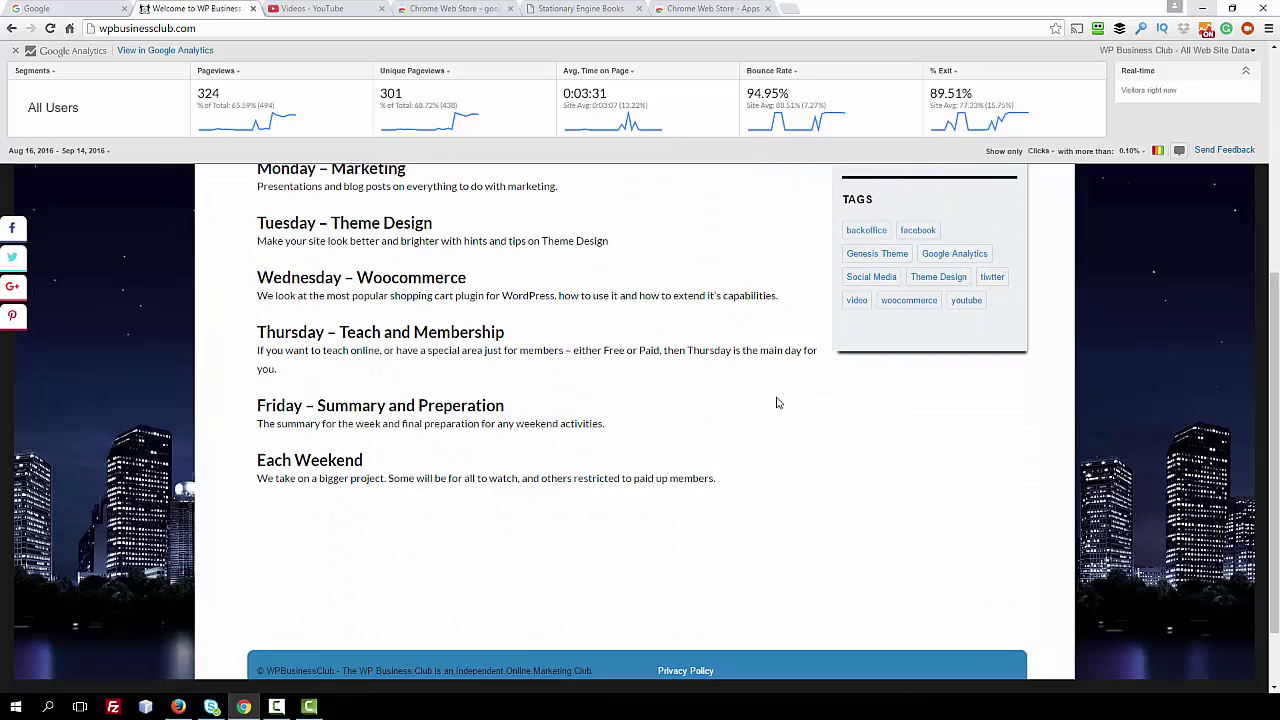
scroll(777, 402, up, 3)
scroll(777, 402, up, 1)
mouse_move(530, 286)
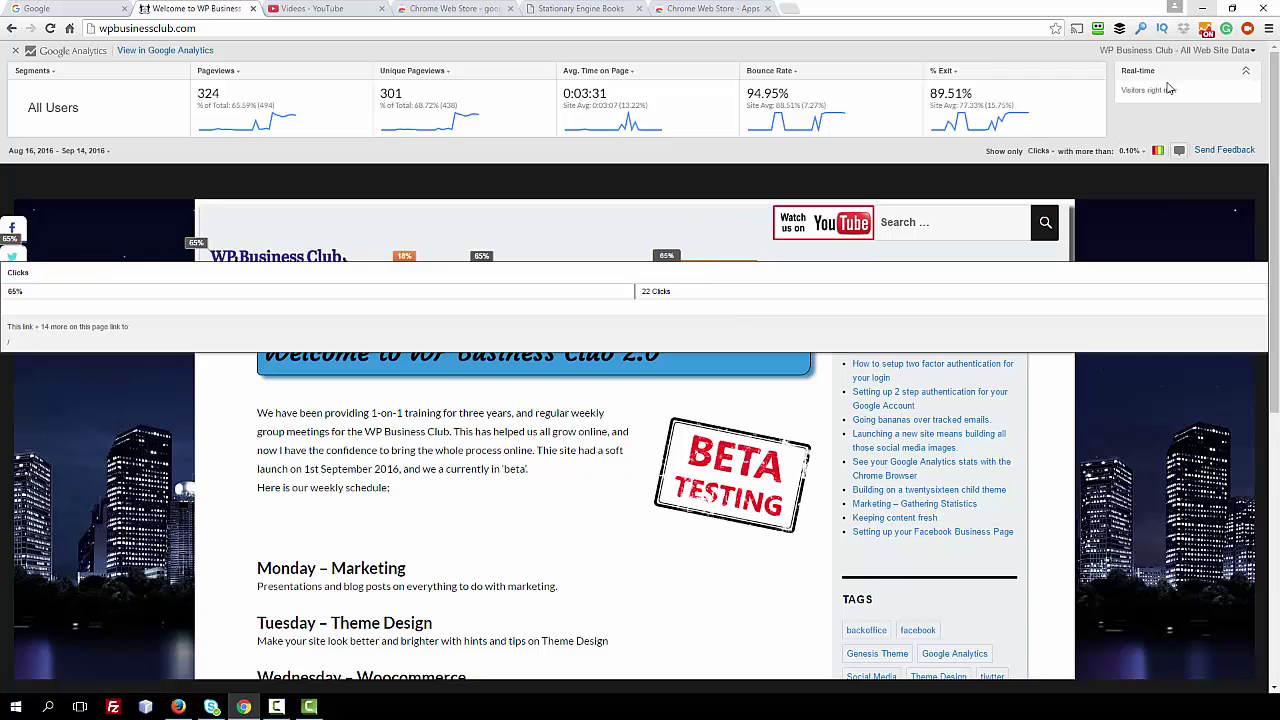
Step: Turn off Page Analytics on the home page and open the New to WordPress category under Popular Subjects
click(1206, 28)
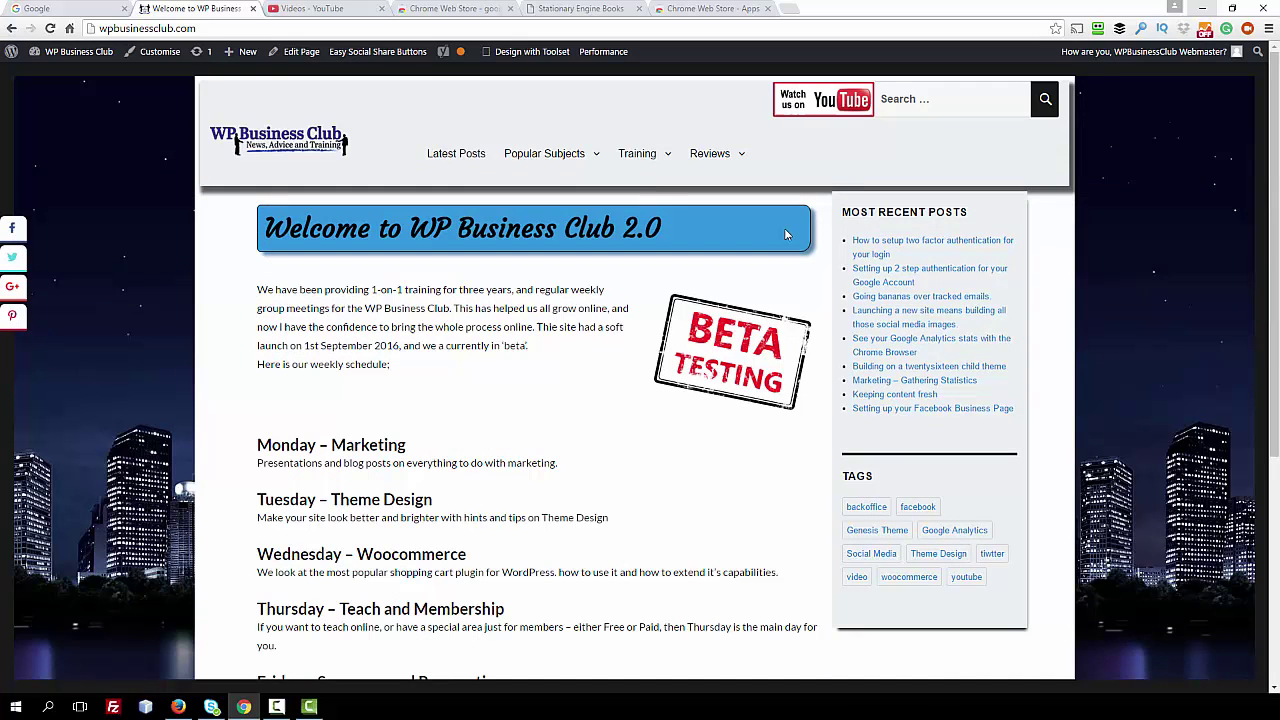
mouse_move(546, 158)
click(526, 182)
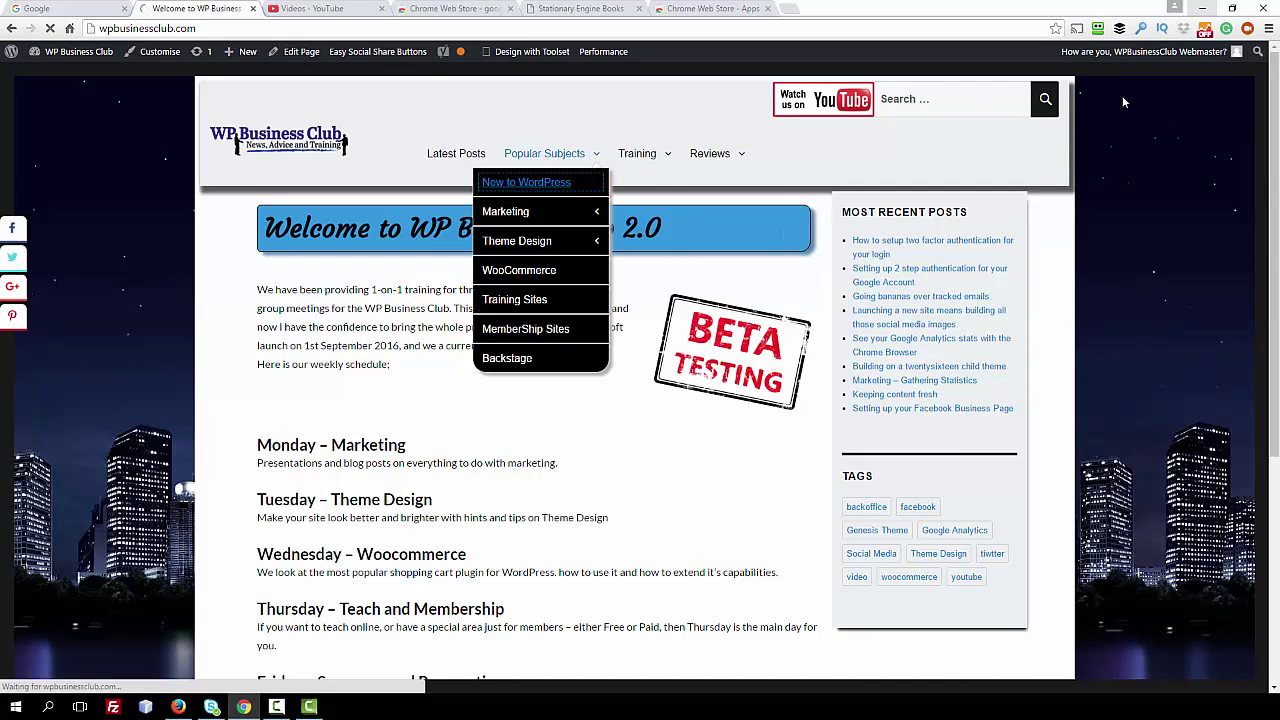
Step: Turn Page Analytics back on for the New to WordPress category page
click(1205, 28)
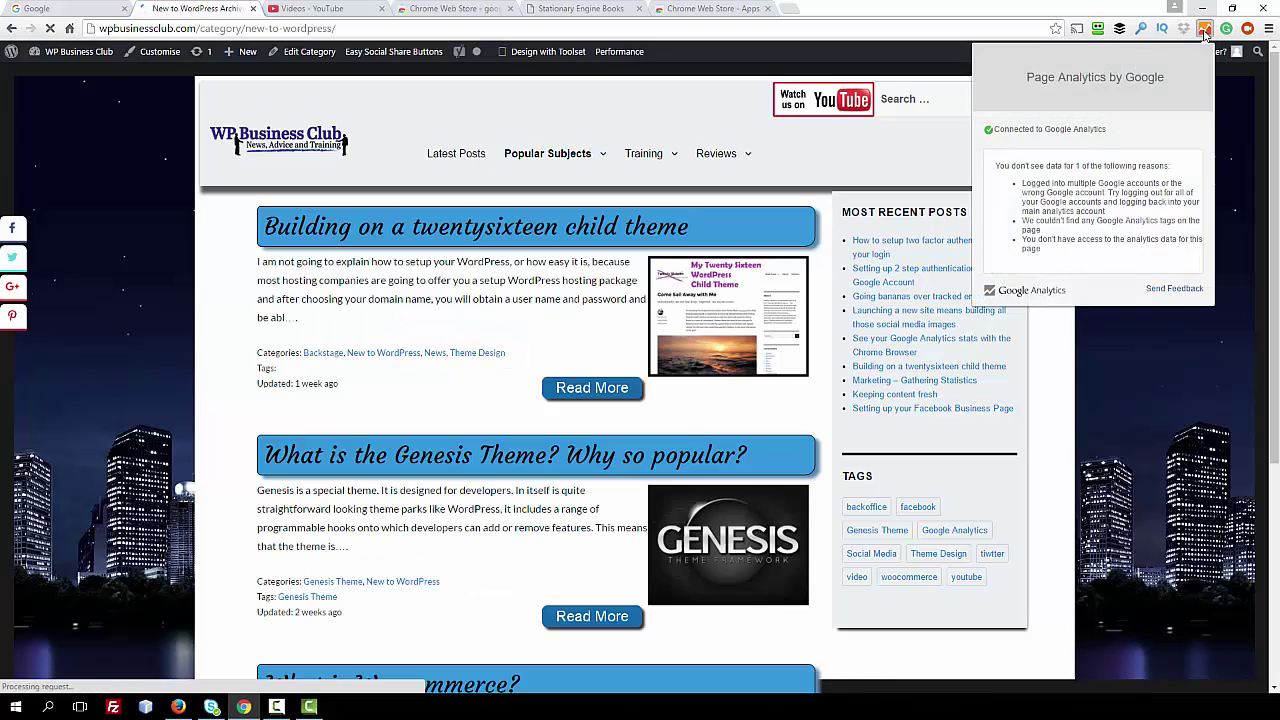
click(1206, 30)
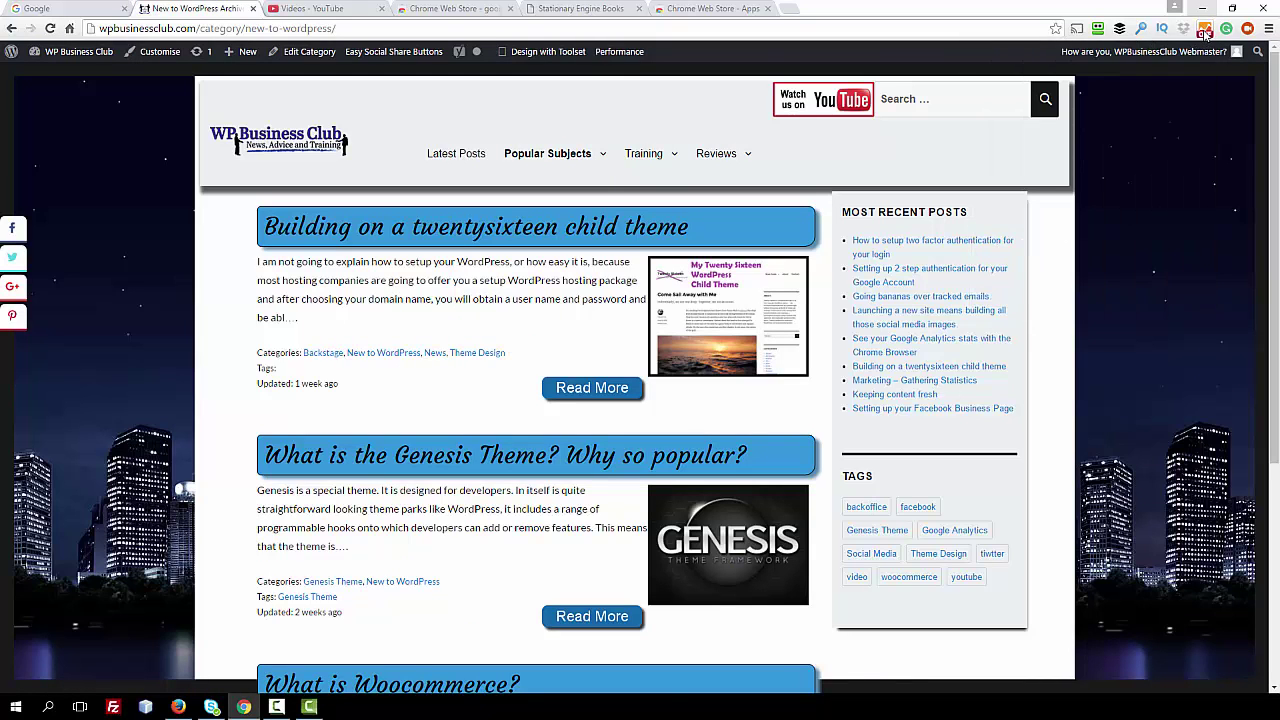
click(1206, 32)
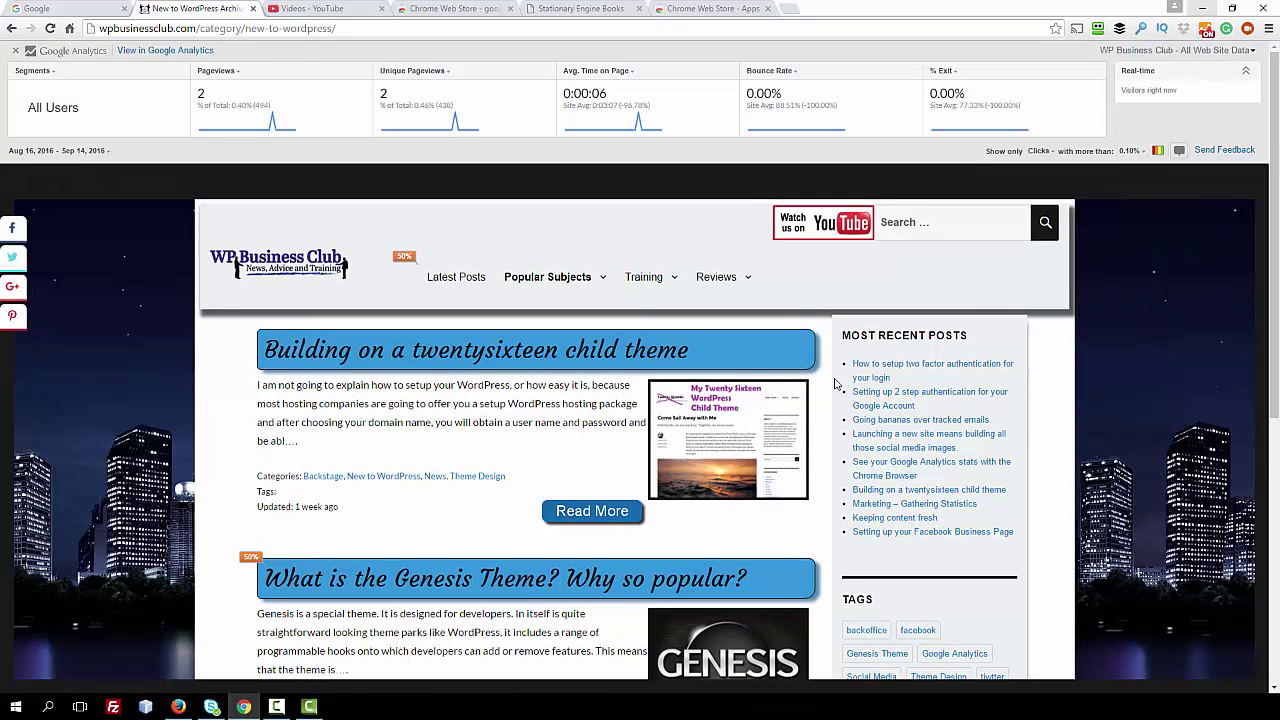
Step: Examine the click percentages on the New to WordPress page's navigation links and article headings
mouse_move(403, 262)
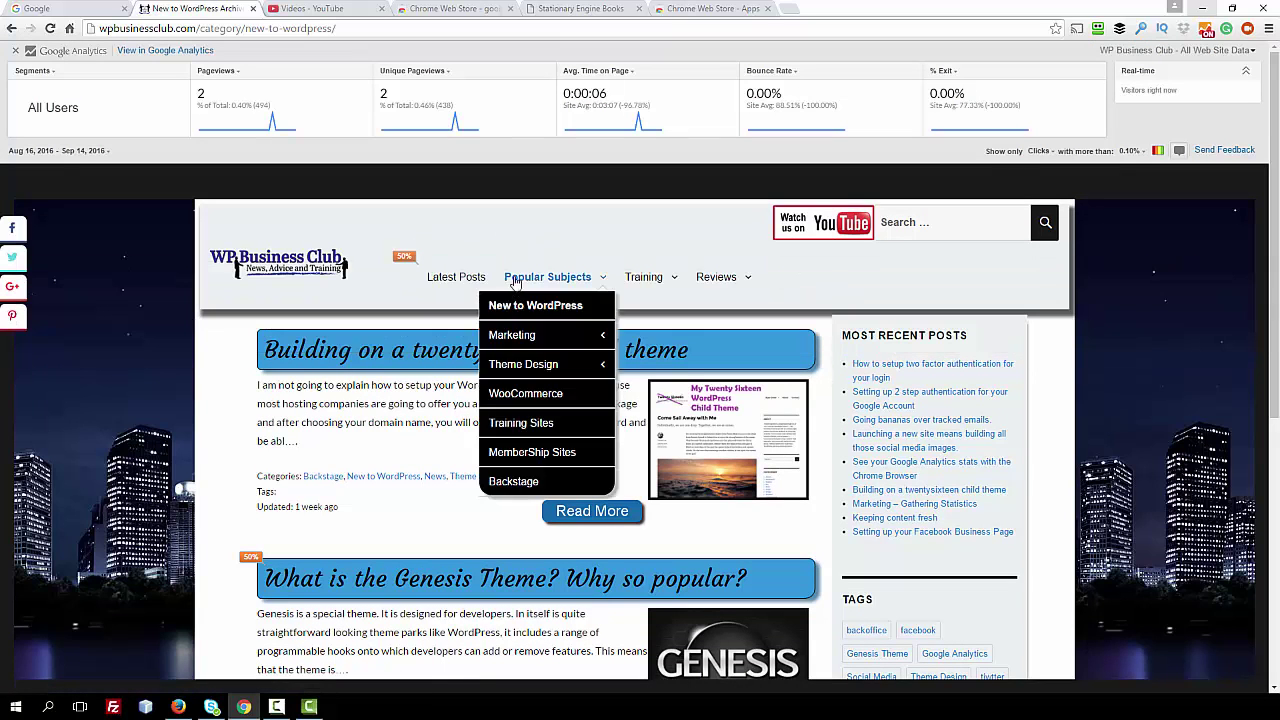
scroll(340, 515, down, 1)
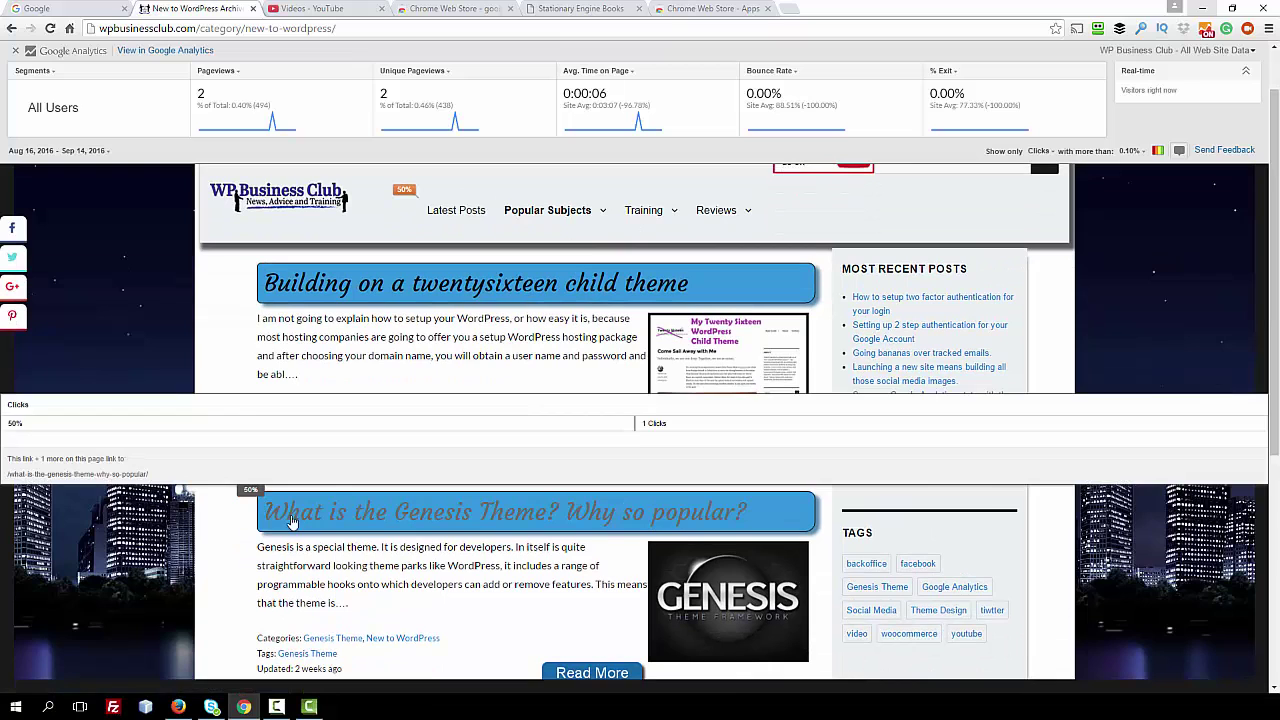
scroll(240, 515, down, 3)
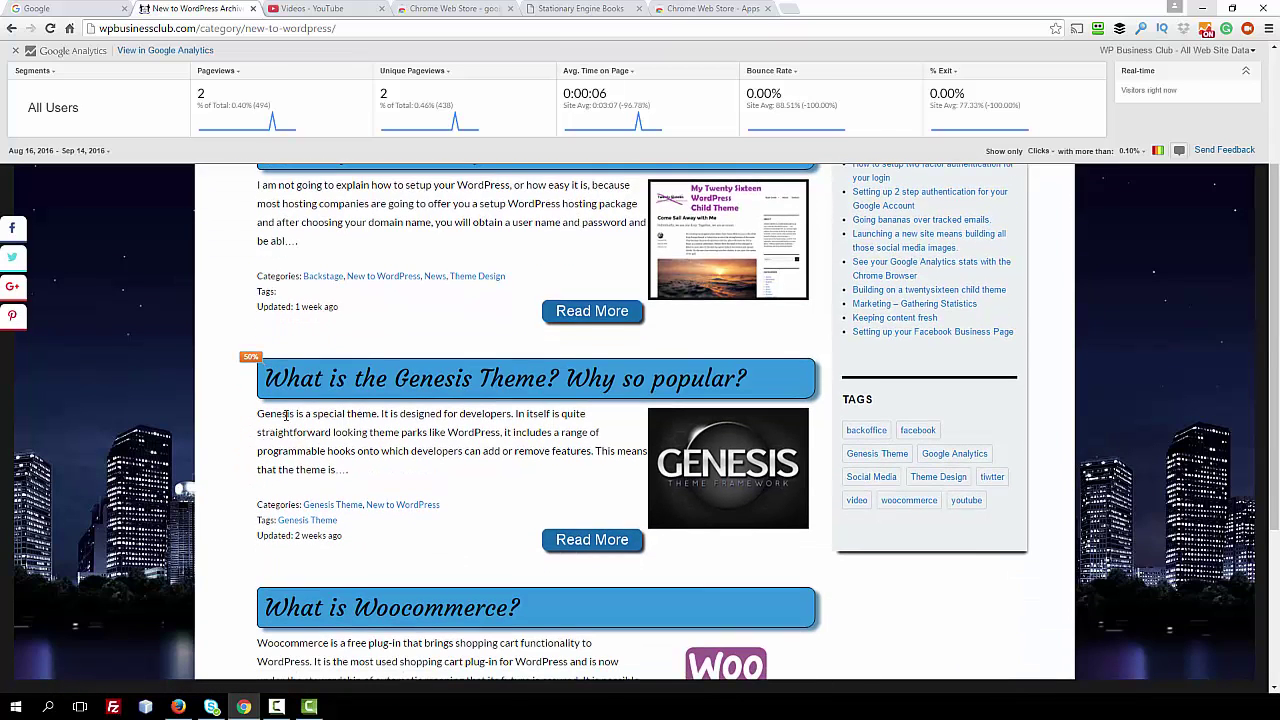
scroll(679, 412, down, 2)
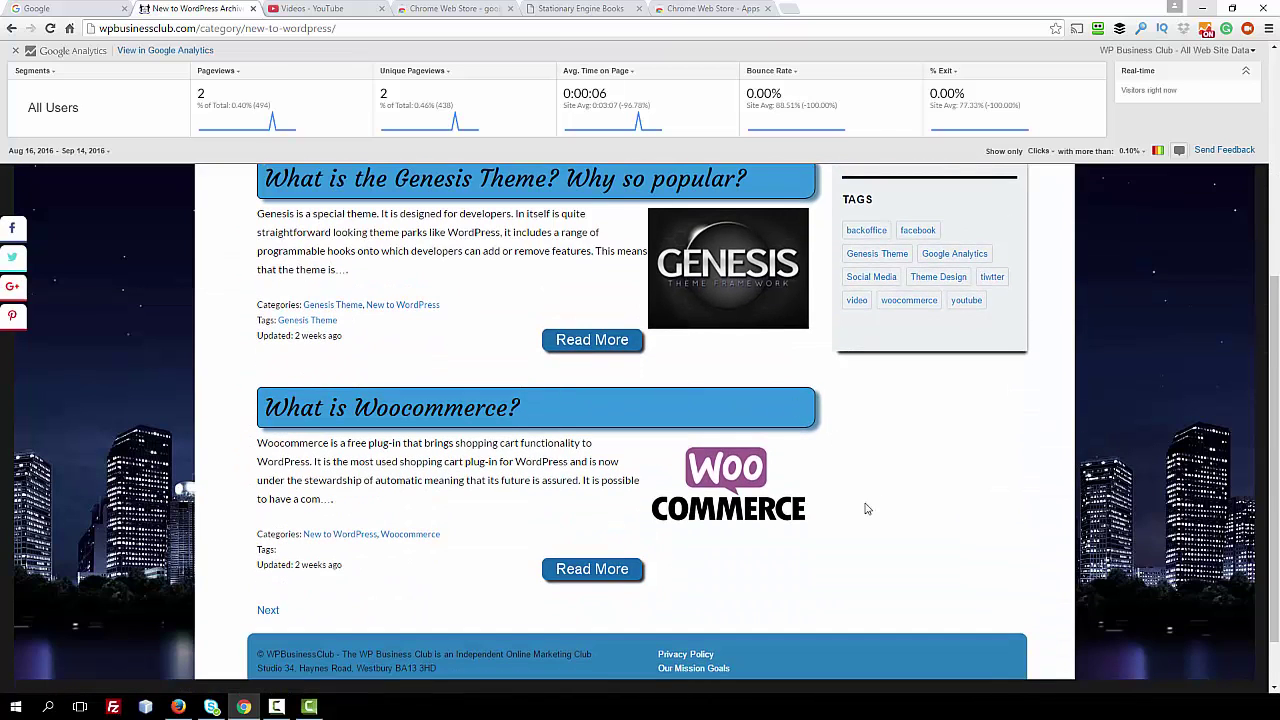
scroll(320, 260, up, 2)
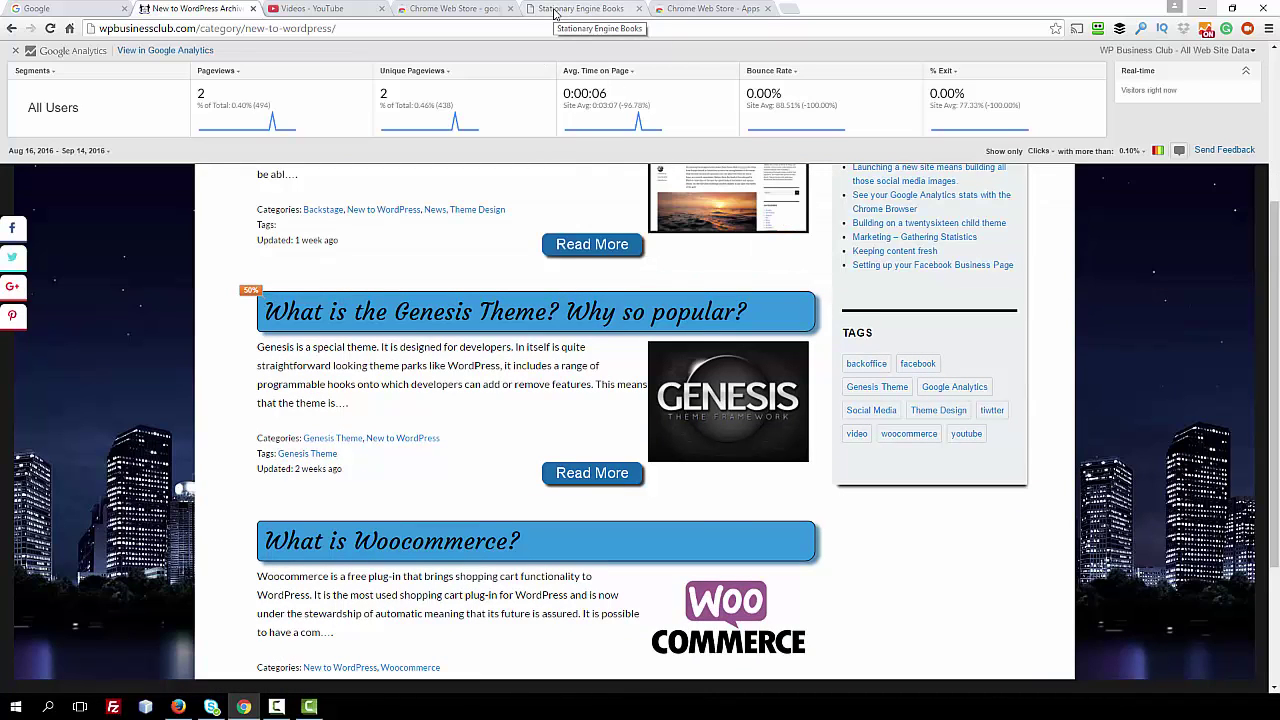
Step: Switch to the Stationary Engine Books shop and examine click data for its logo, About Us link and book products
click(556, 11)
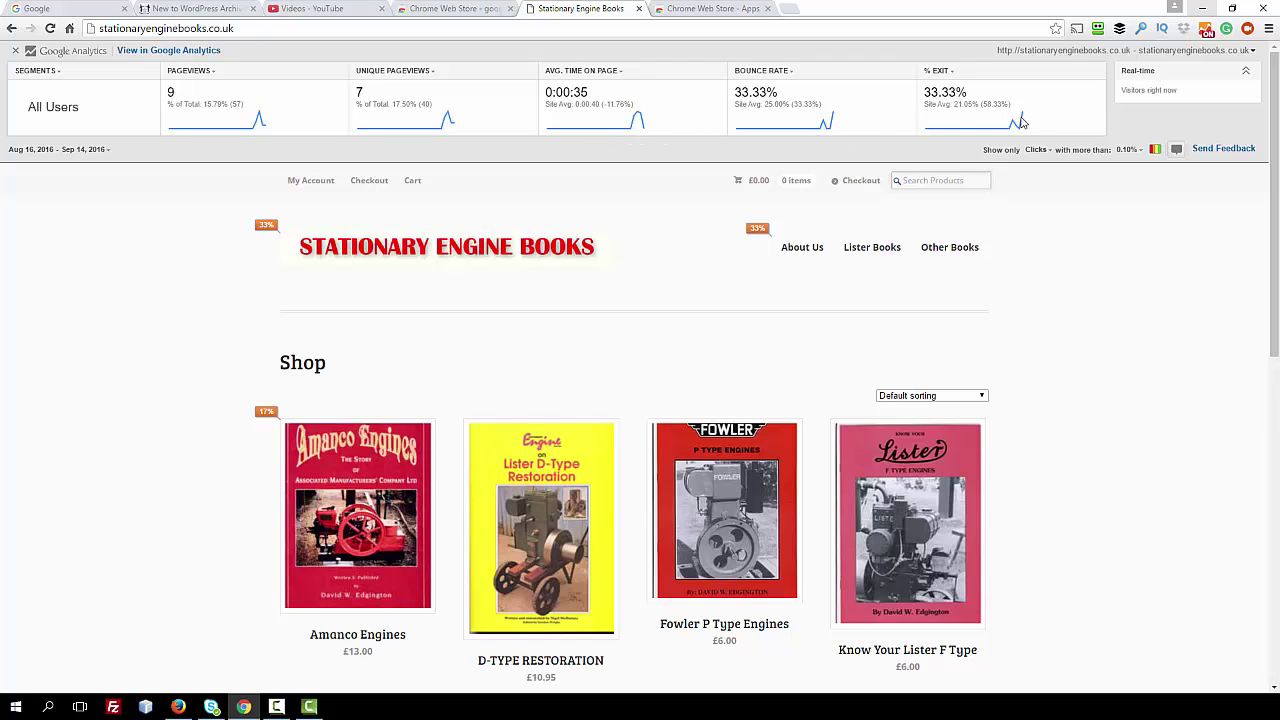
mouse_move(266, 229)
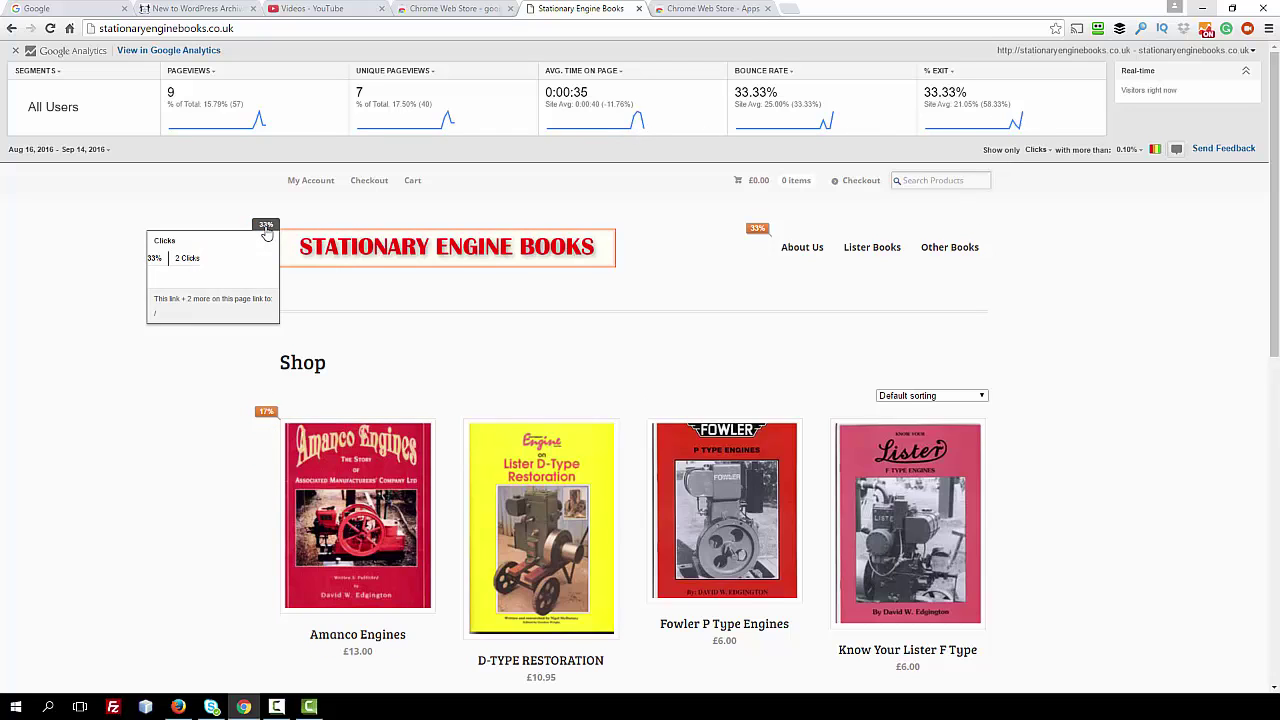
mouse_move(756, 237)
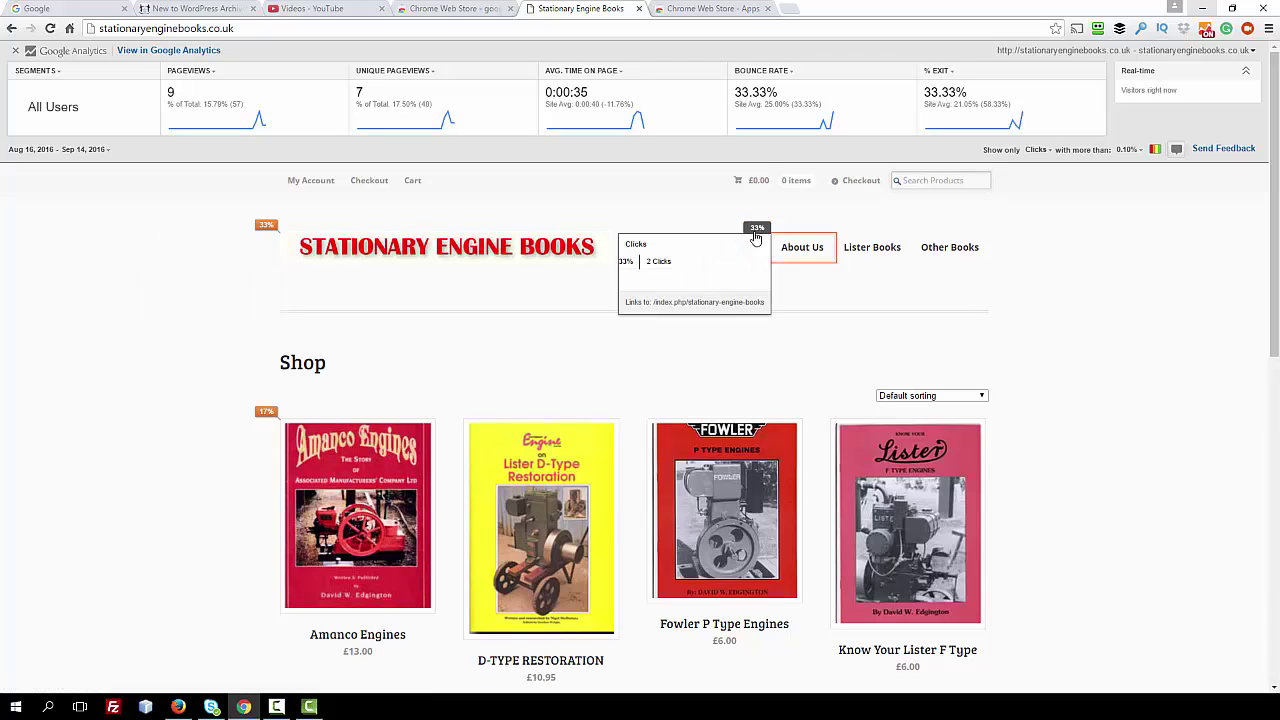
mouse_move(796, 267)
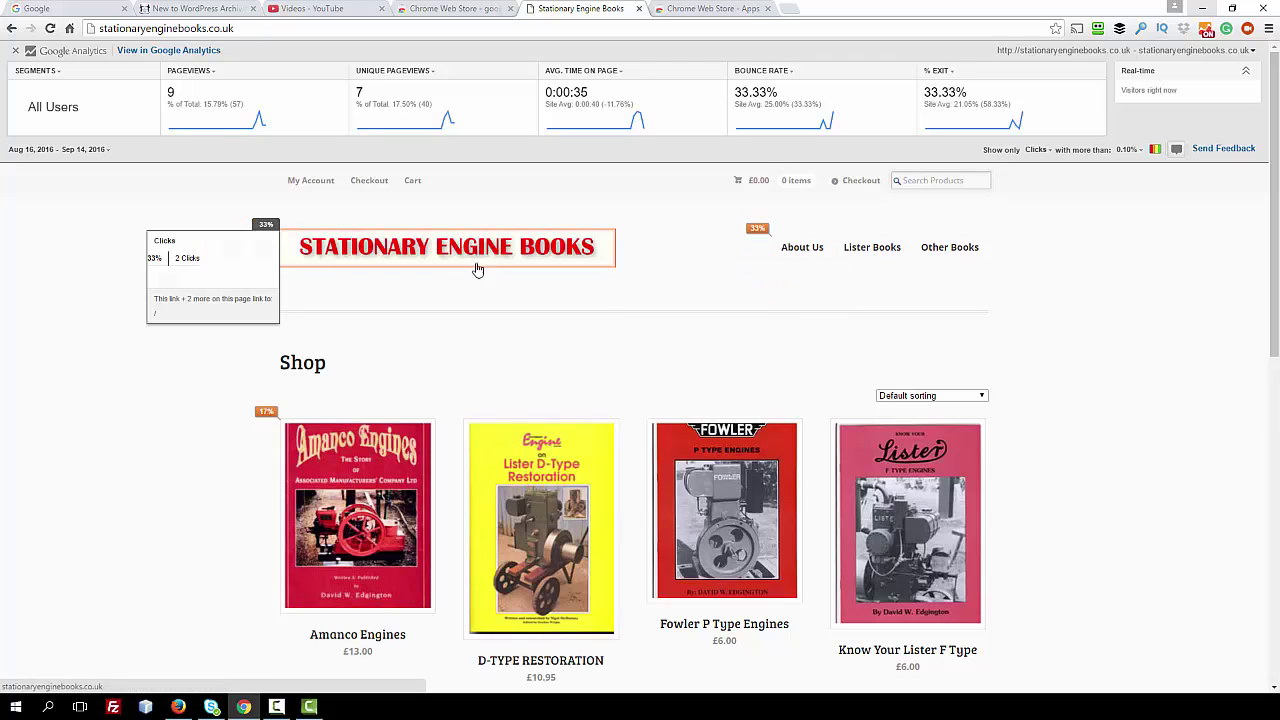
mouse_move(305, 258)
mouse_move(320, 466)
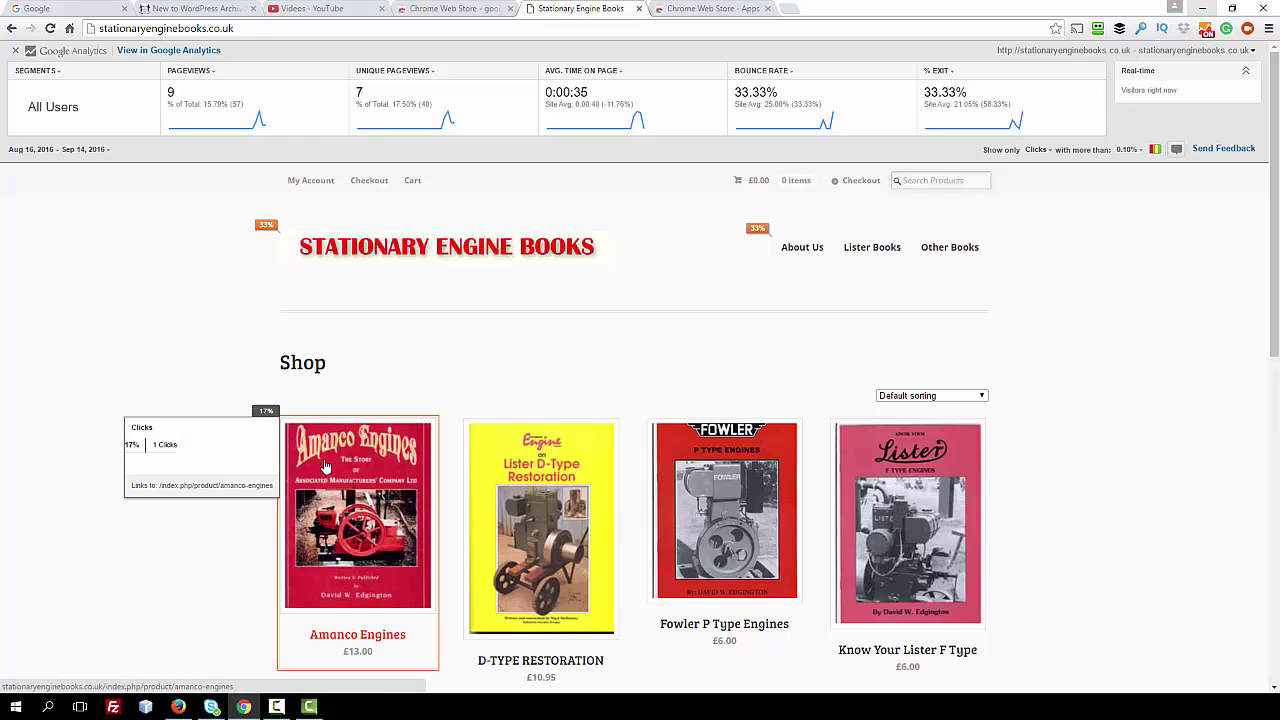
scroll(330, 467, down, 1)
scroll(337, 468, down, 4)
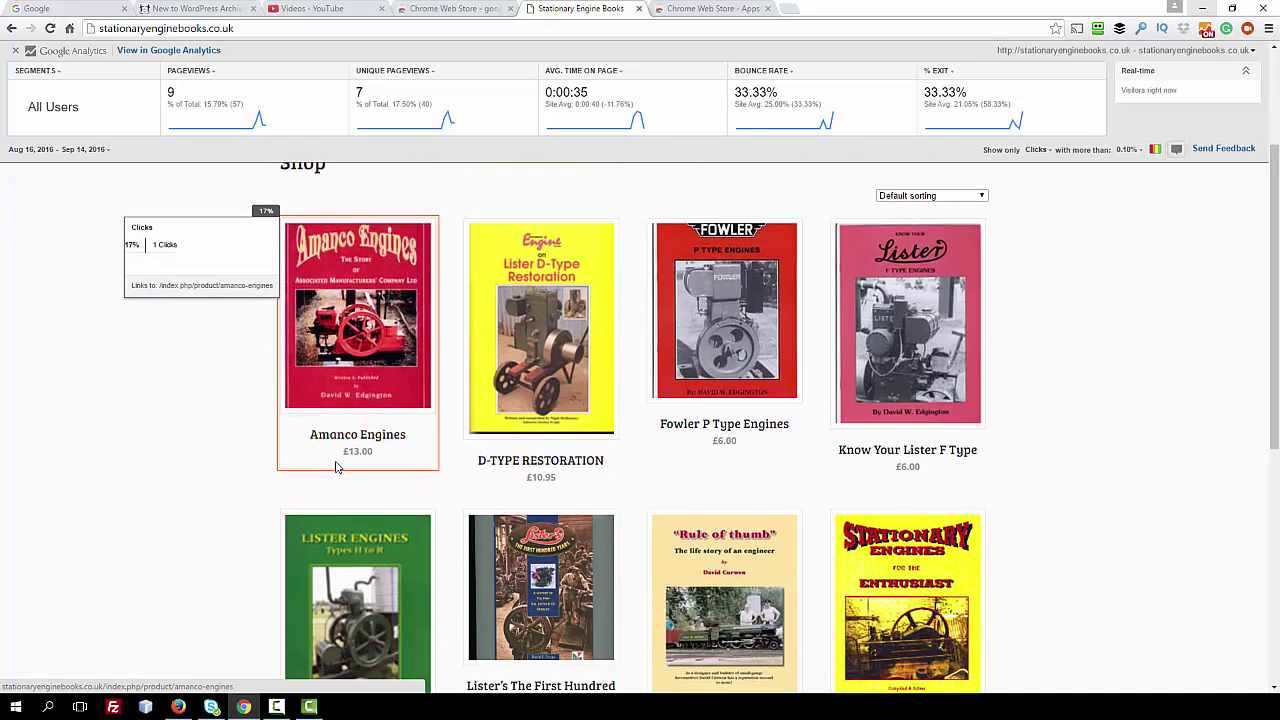
scroll(265, 458, down, 2)
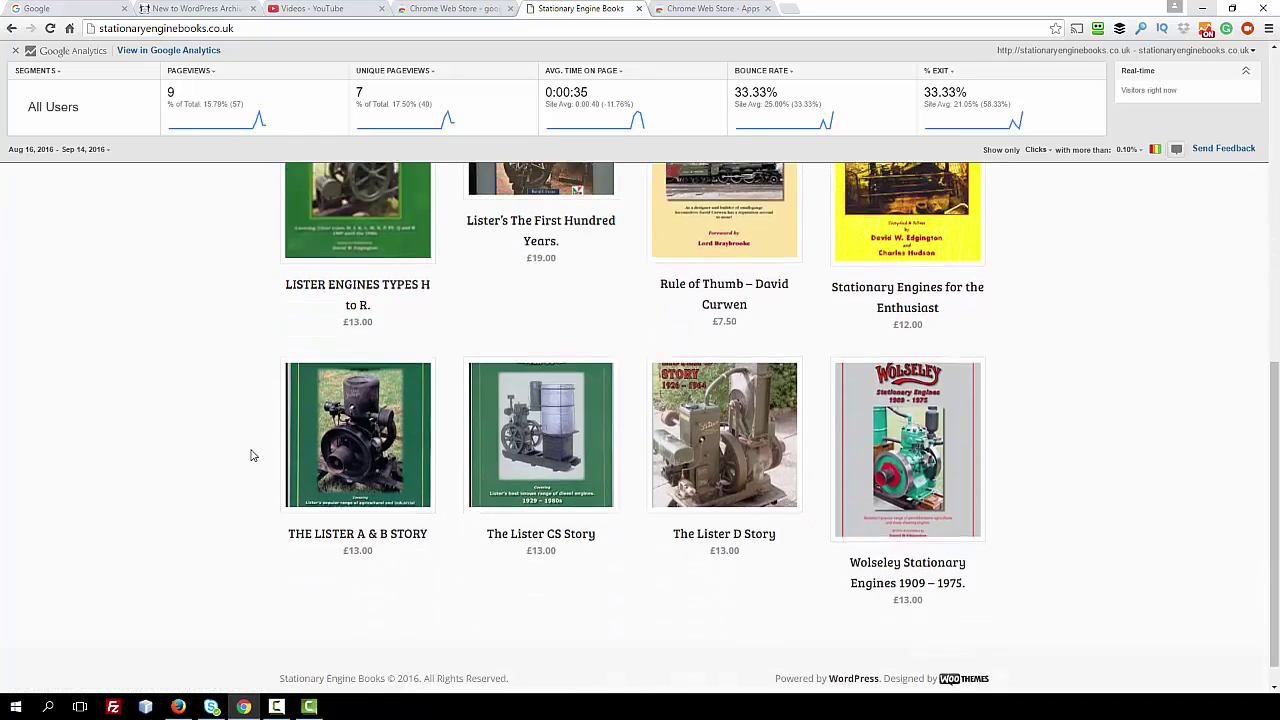
scroll(290, 455, up, 4)
scroll(297, 453, up, 3)
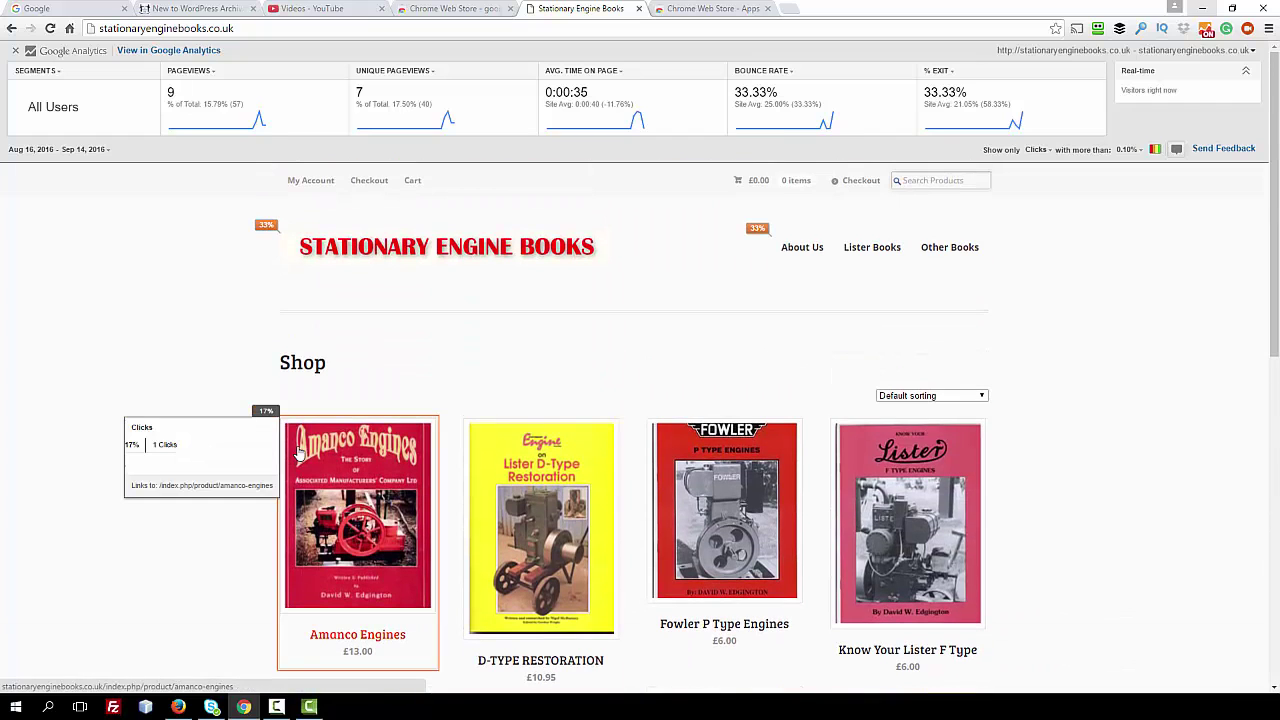
Step: Turn Page Analytics off and back on for the Stationary Engine Books shop page
click(1207, 32)
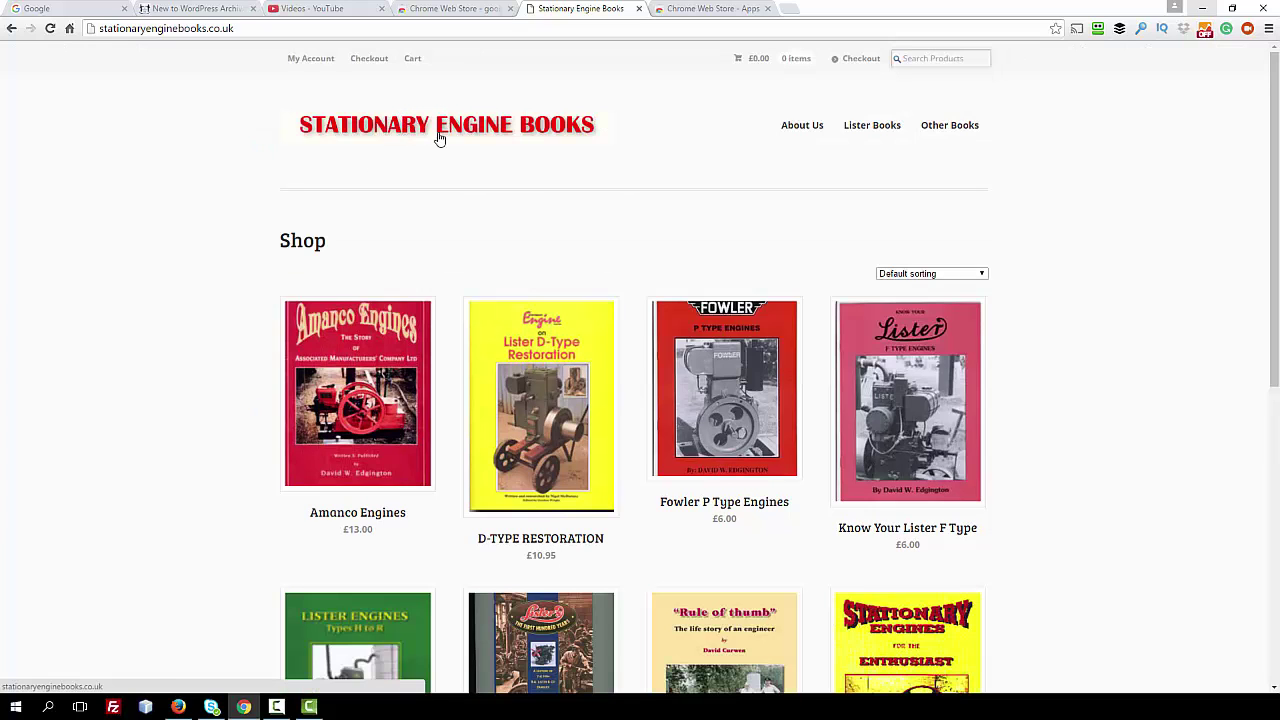
click(1207, 32)
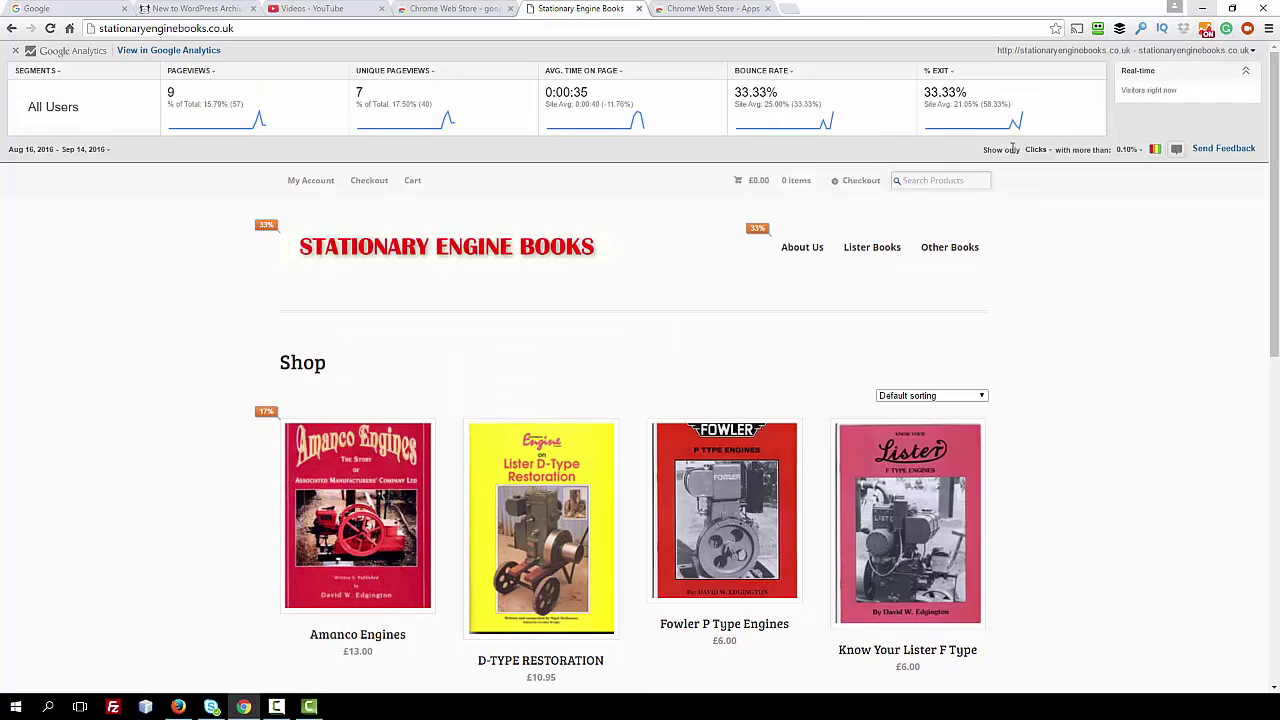
mouse_move(368, 273)
Step: Enable colour shading on the Stationary Engine Books page and show only clicks with more than 5.00%
click(1155, 150)
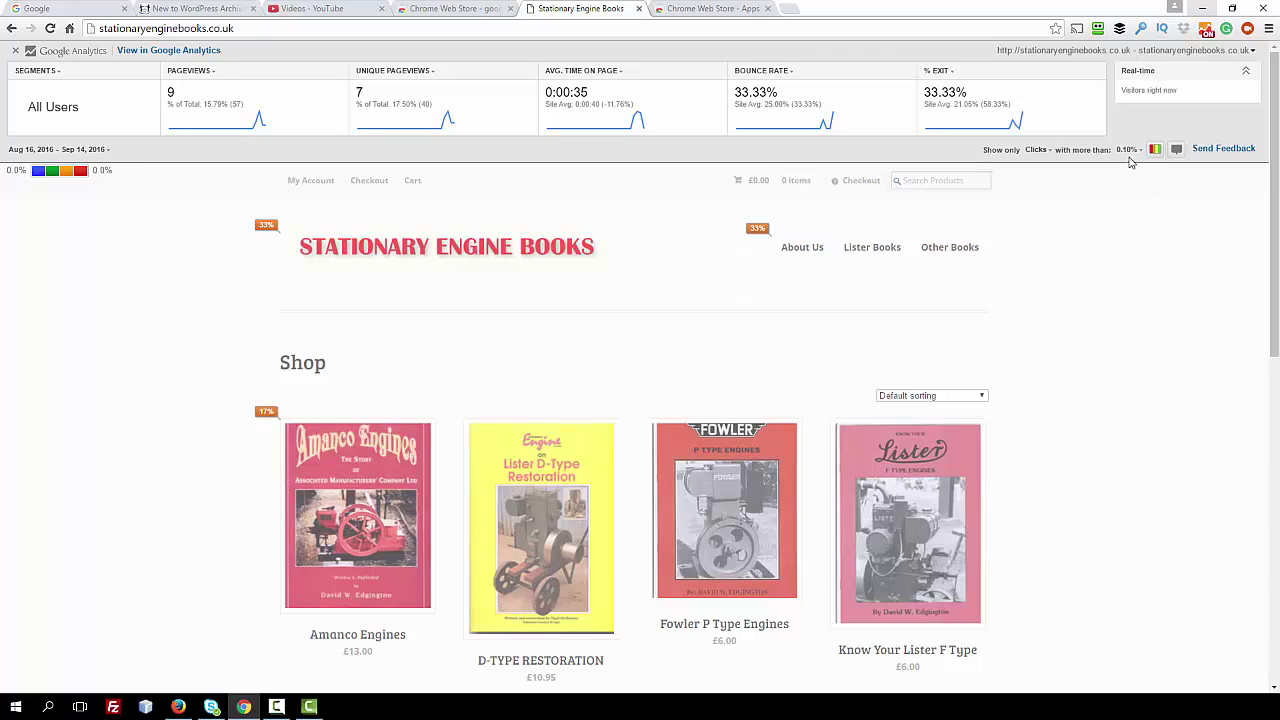
click(1130, 150)
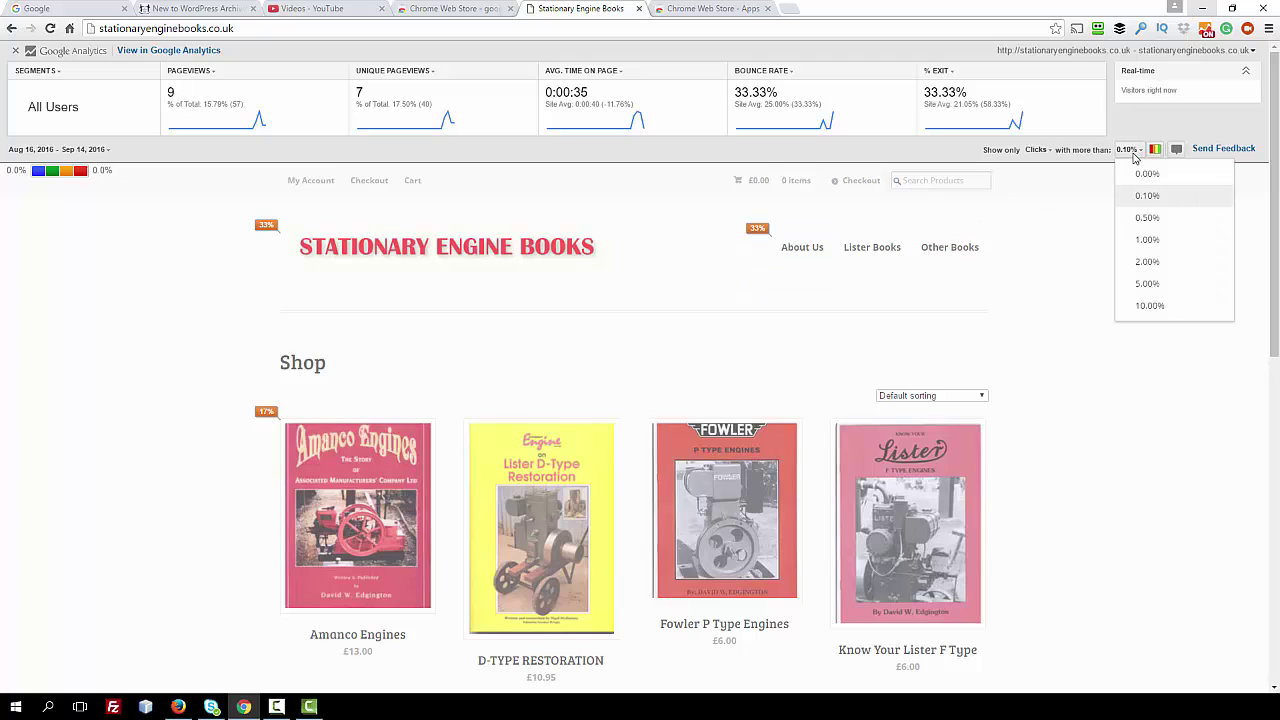
click(1158, 284)
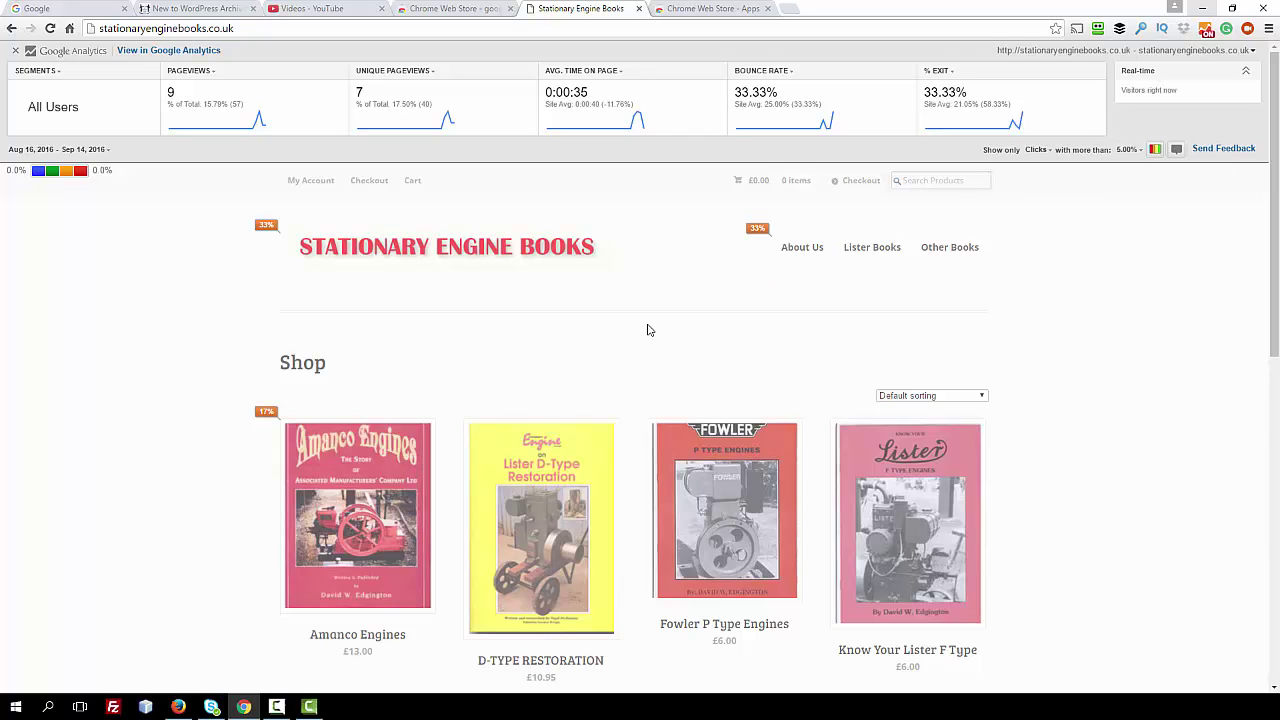
scroll(649, 329, down, 5)
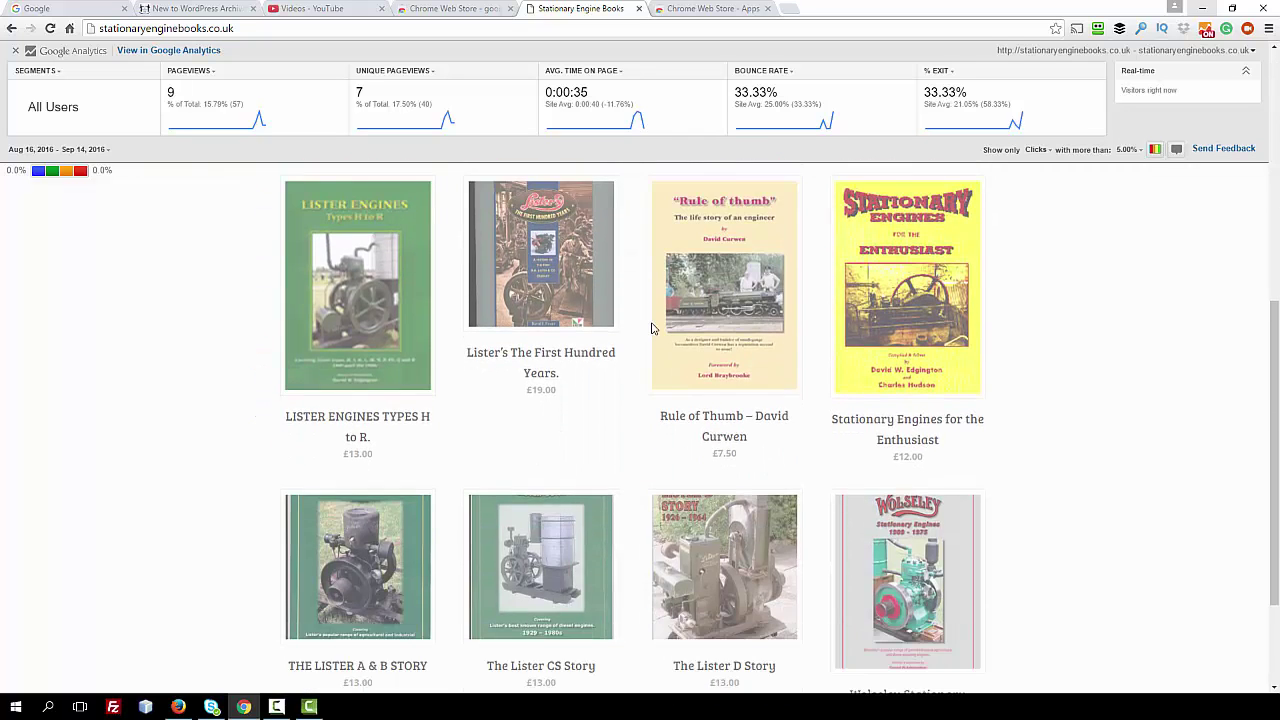
scroll(651, 329, down, 2)
scroll(652, 329, up, 7)
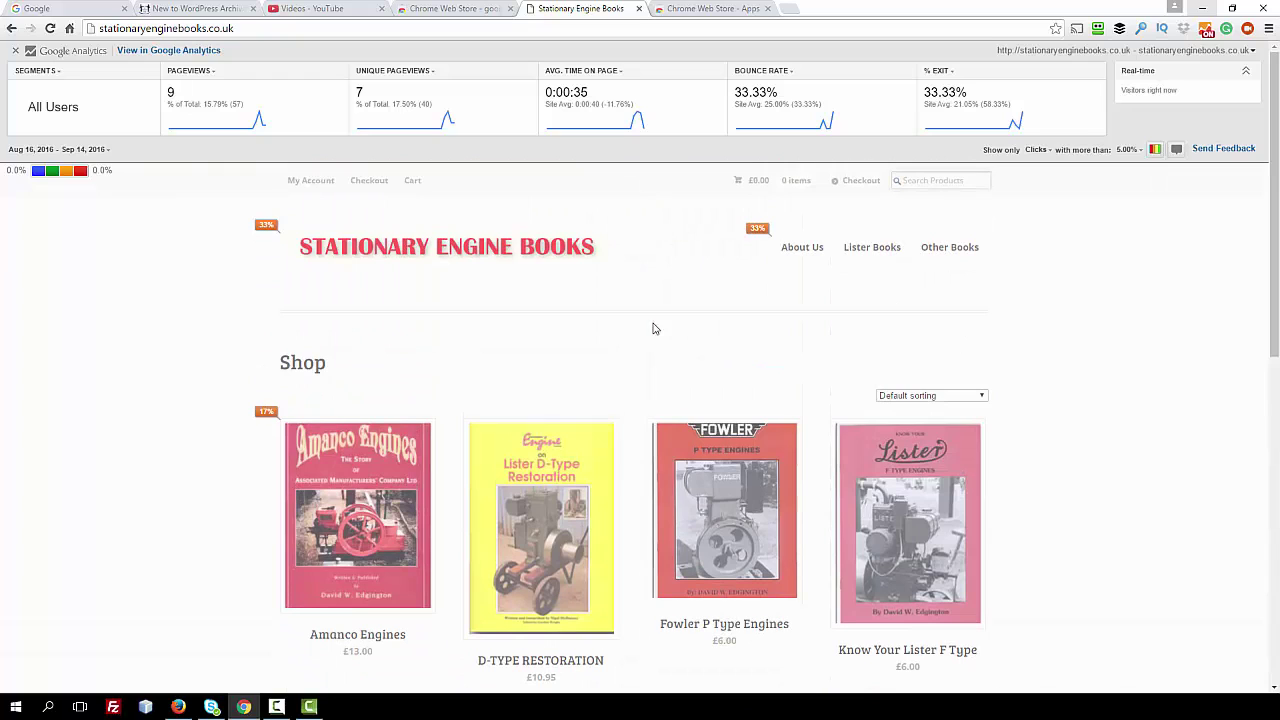
mouse_move(733, 216)
Step: Return to the WP Business Club New to WordPress page and view its upper articles and click percentages
click(230, 12)
scroll(318, 205, up, 3)
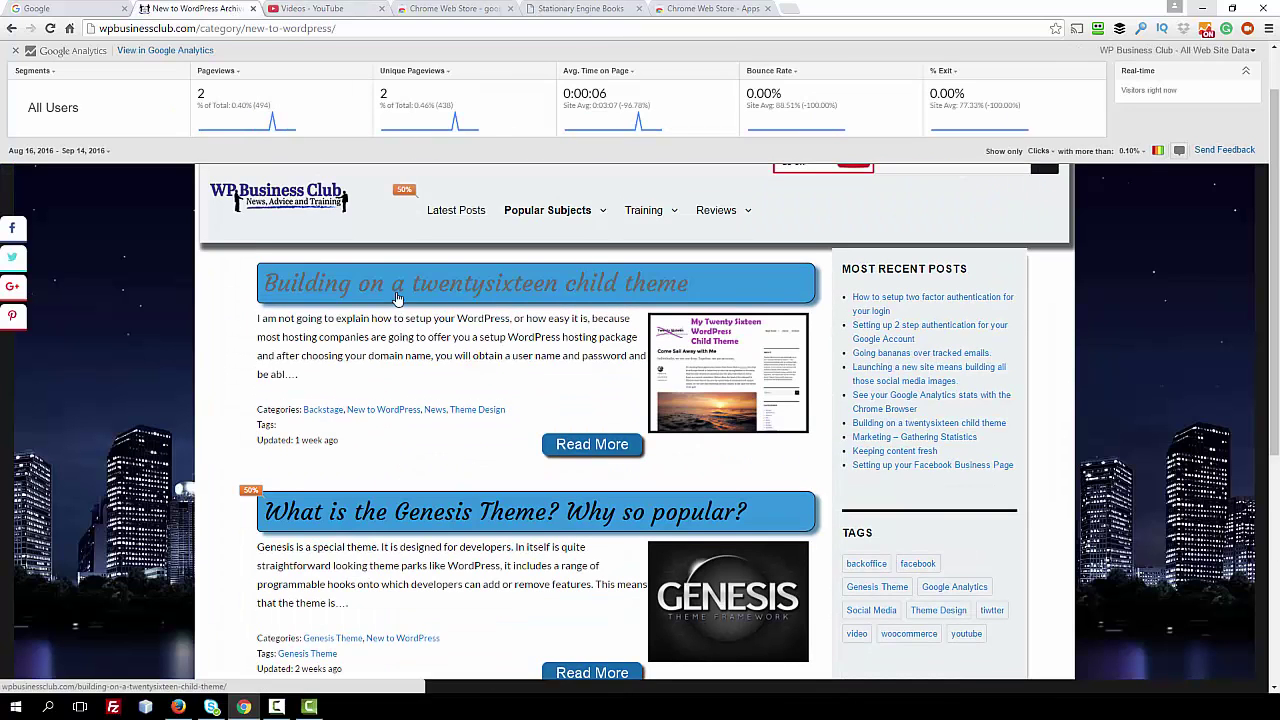